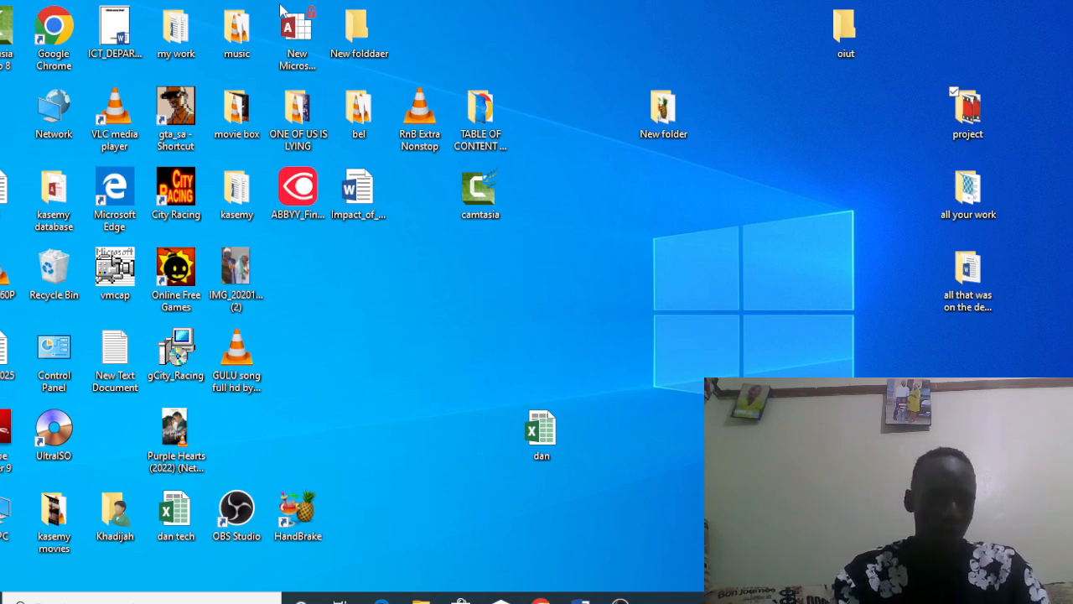
Step: Create a new Microsoft Excel Worksheet on the desktop and name it trace
{"action": "right_click", "coordinate": [480, 339]}
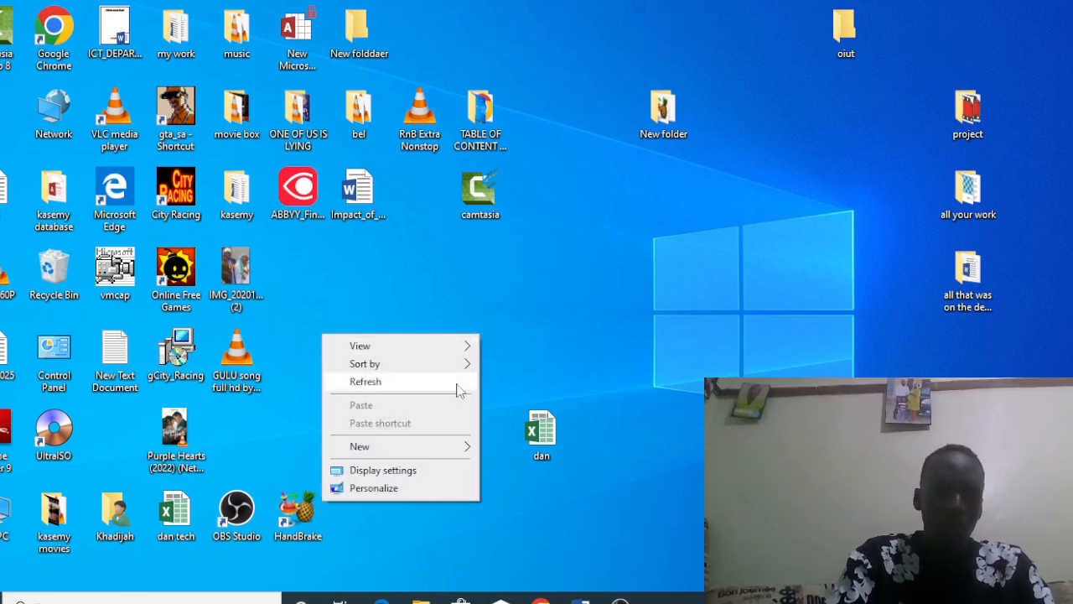
{"action": "mouse_move", "coordinate": [456, 451]}
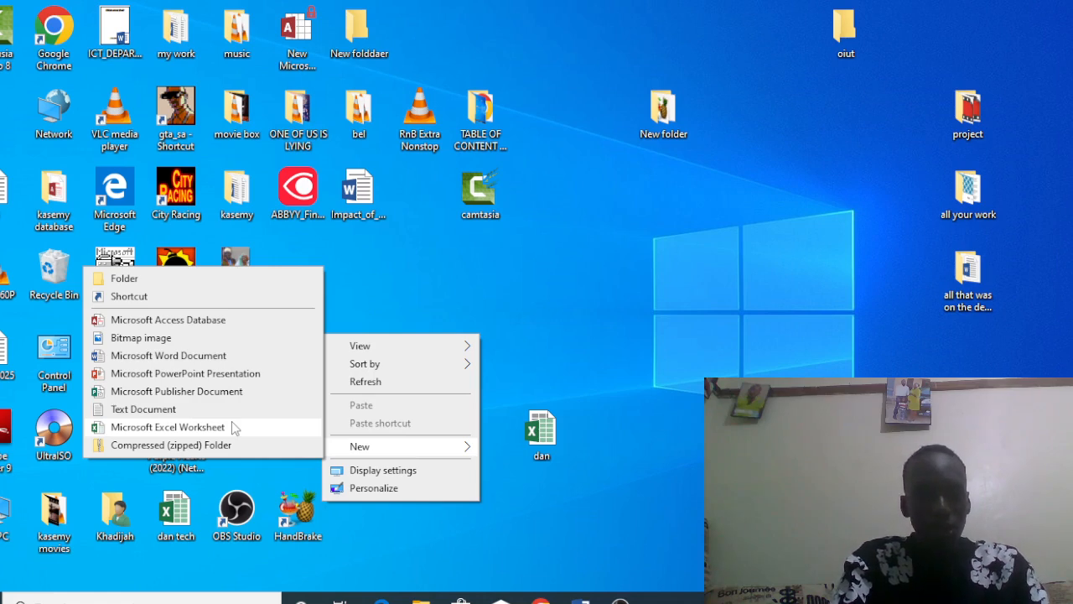
{"action": "left_click", "coordinate": [168, 427]}
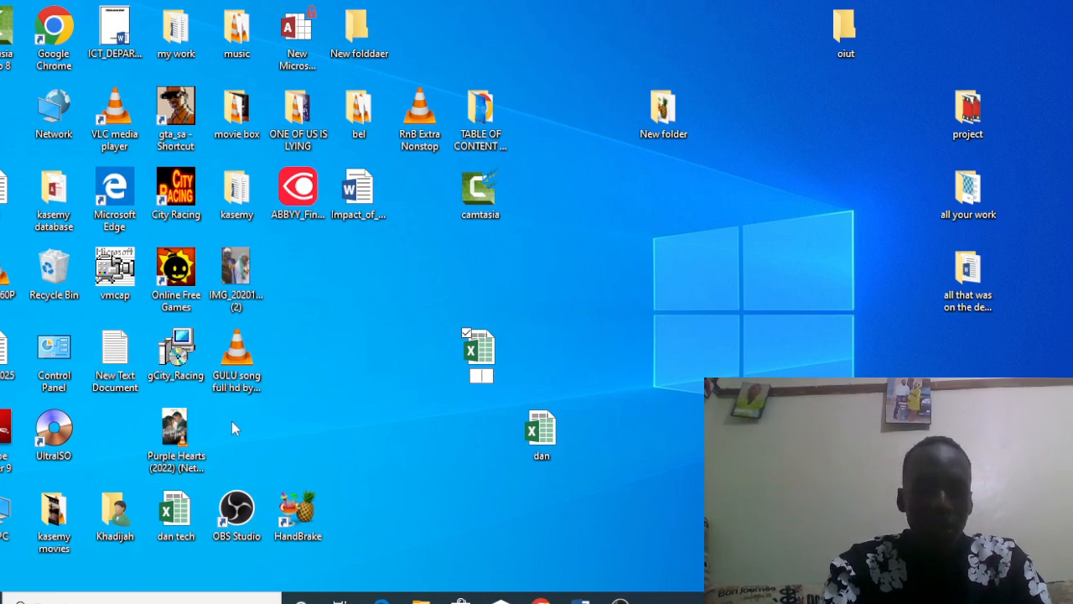
{"action": "type", "text": "trace"}
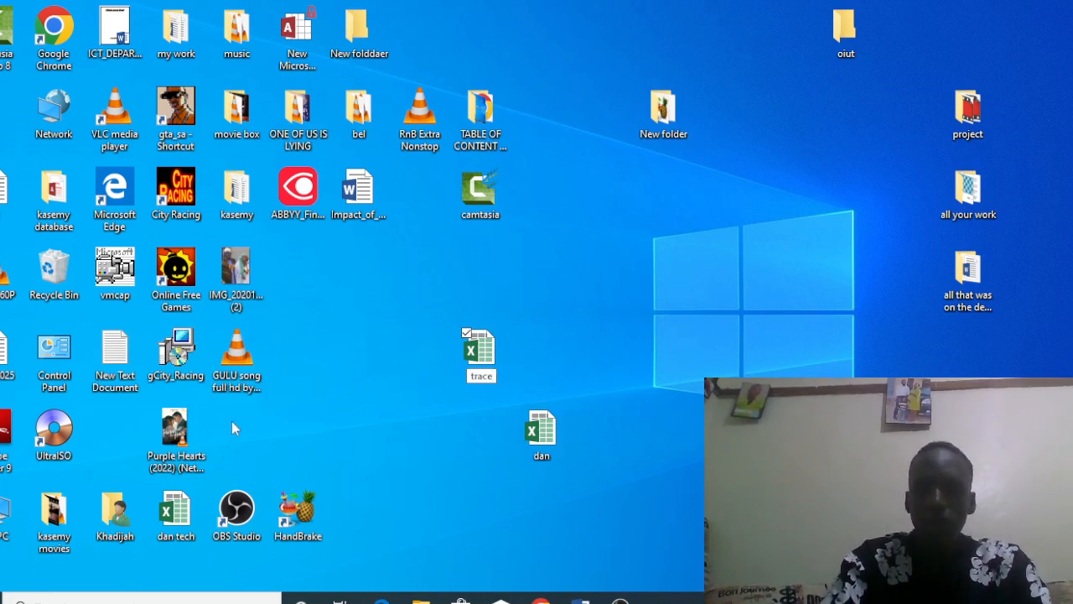
{"action": "key", "text": "Return"}
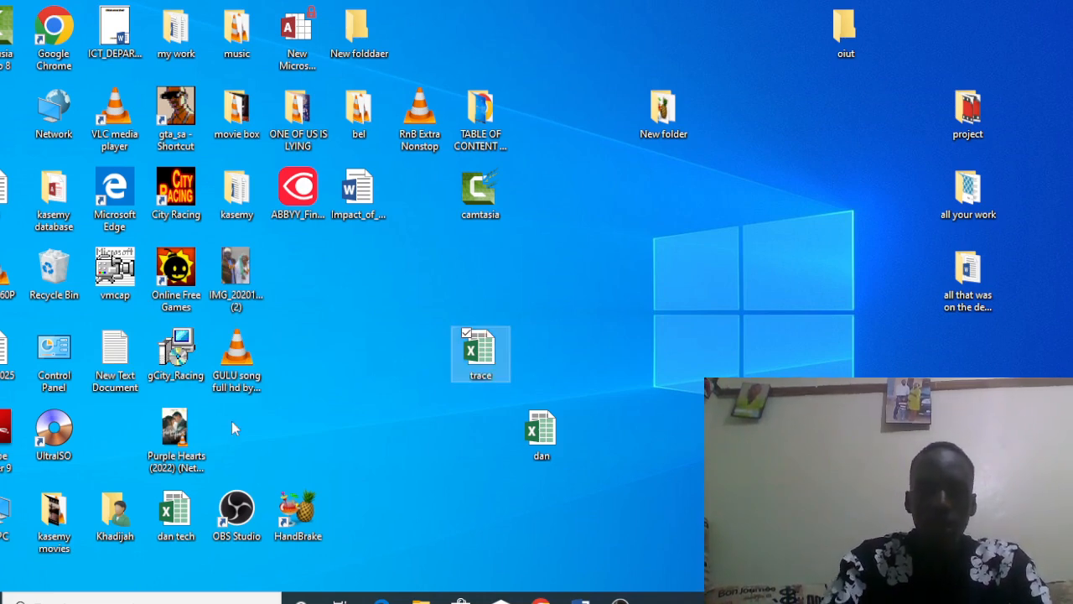
Step: Open the trace workbook in Excel, dismiss the Office activation wizard and maximize the workbook window
{"action": "double_click", "coordinate": [489, 353]}
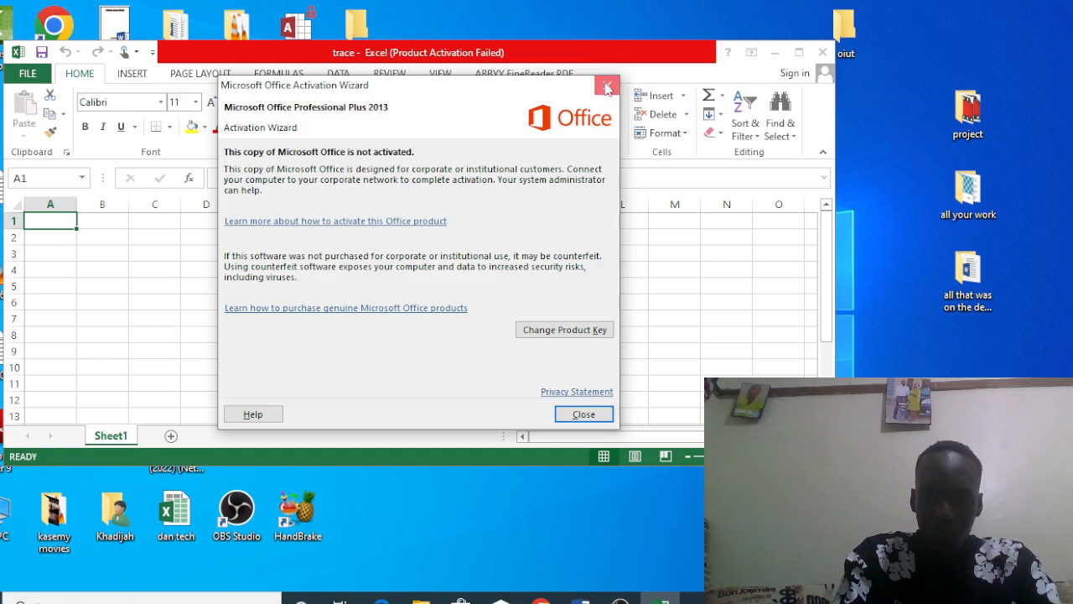
{"action": "left_click", "coordinate": [608, 87]}
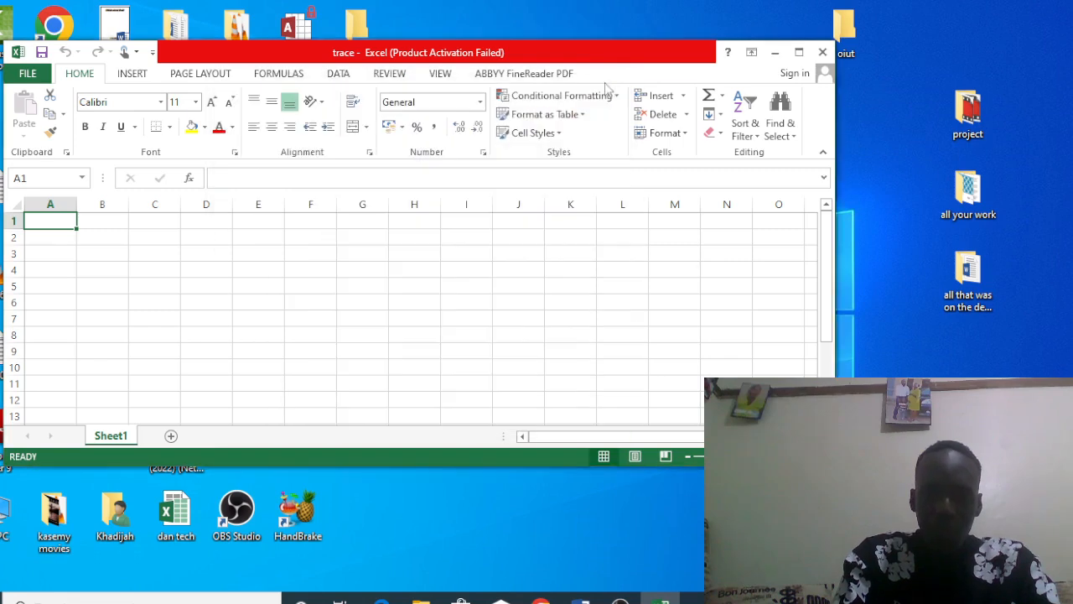
{"action": "left_click", "coordinate": [799, 52]}
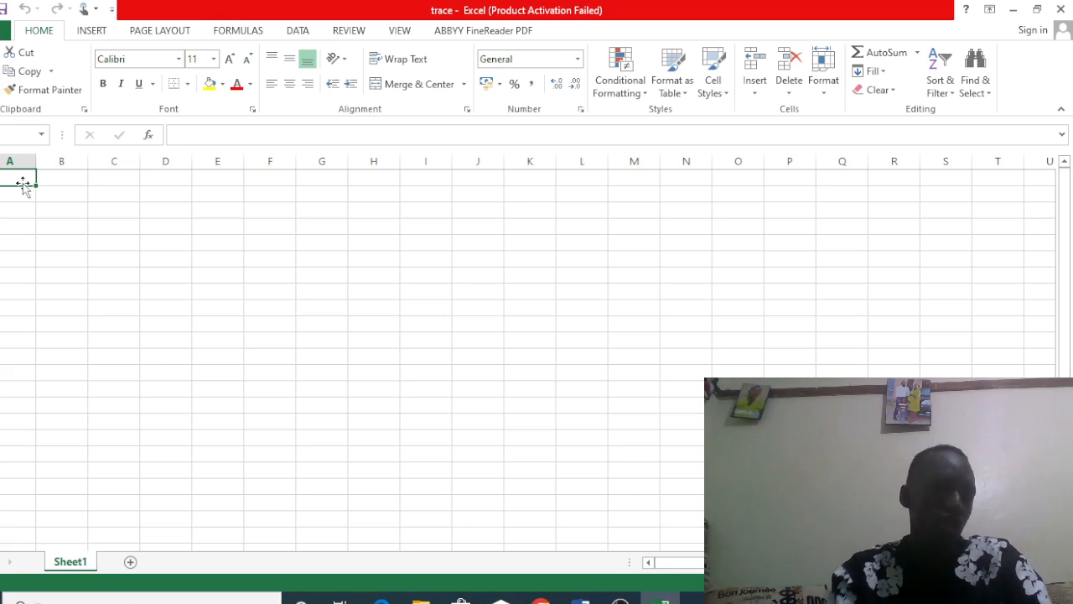
Step: Select the whole of column D, followed by the whole of row 1
{"action": "left_click", "coordinate": [173, 154]}
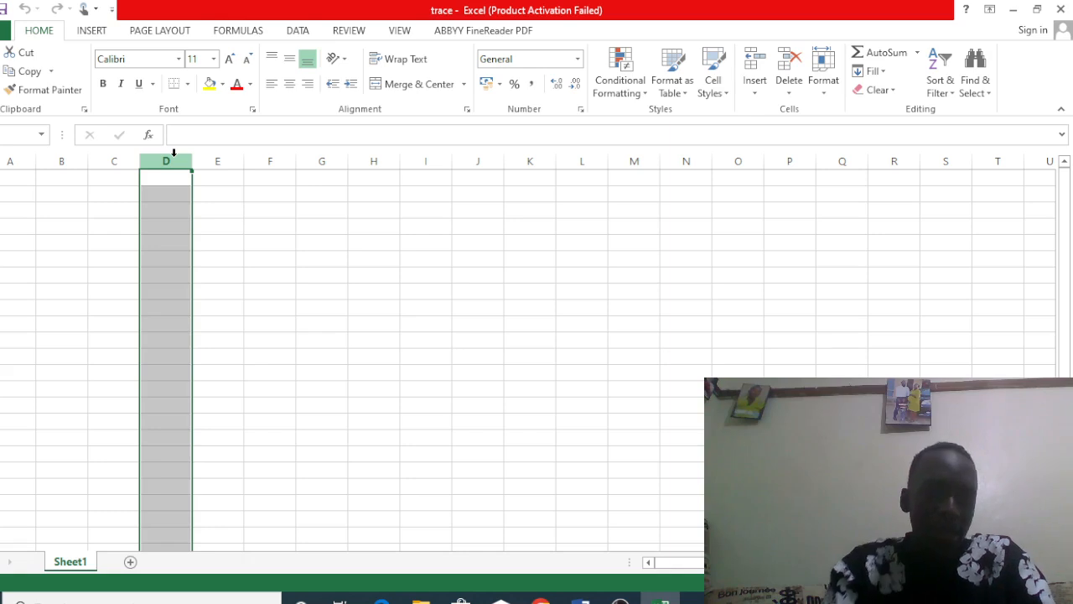
{"action": "left_click", "coordinate": [0, 178]}
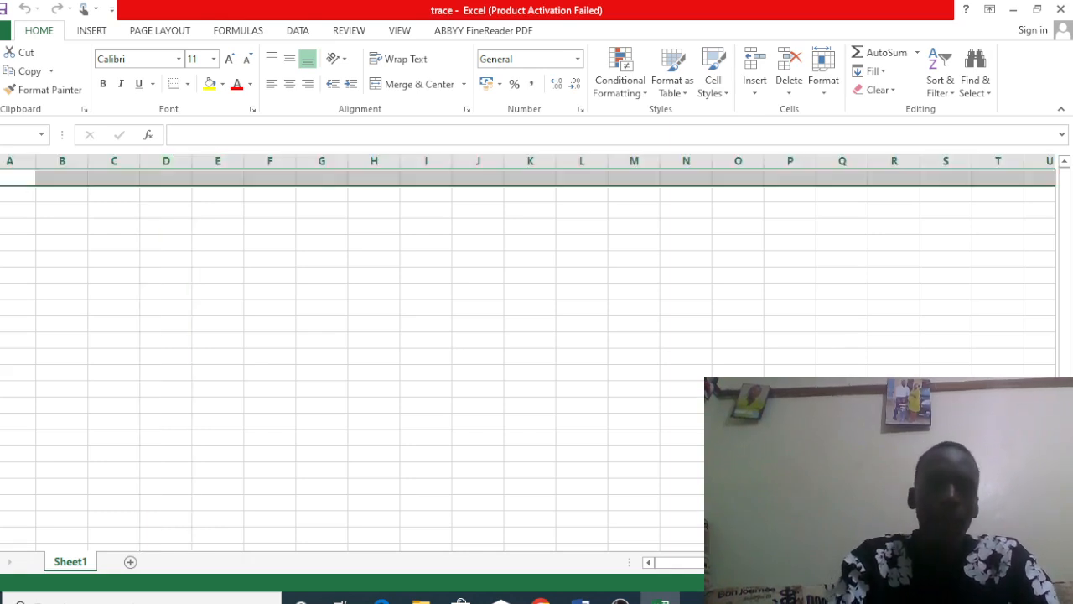
Step: Enter the column headings name in cell A1 and age in cell B1
{"action": "left_click", "coordinate": [15, 178]}
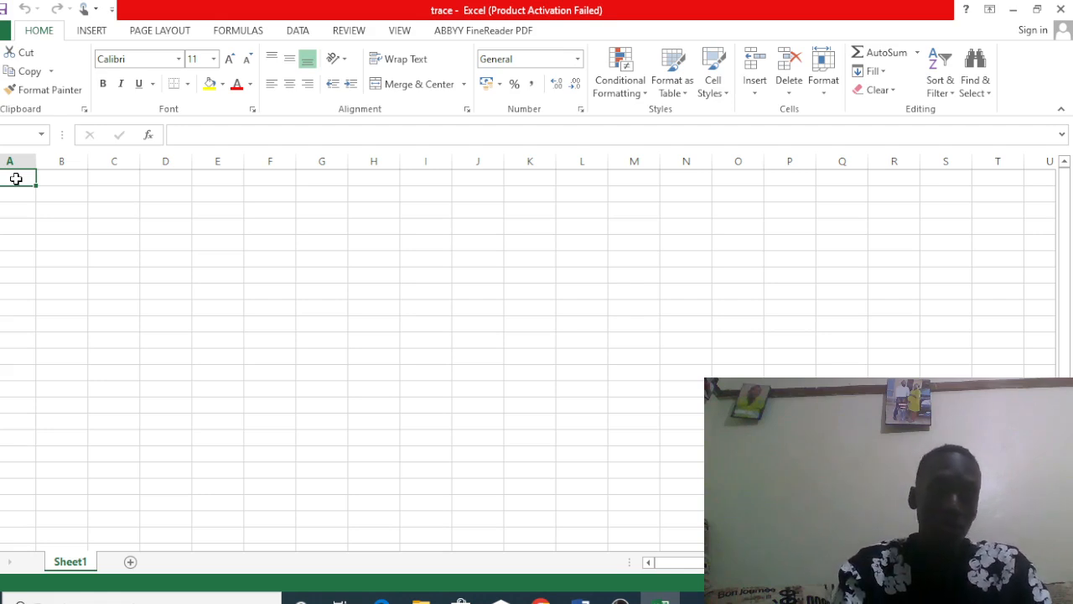
{"action": "type", "text": "name"}
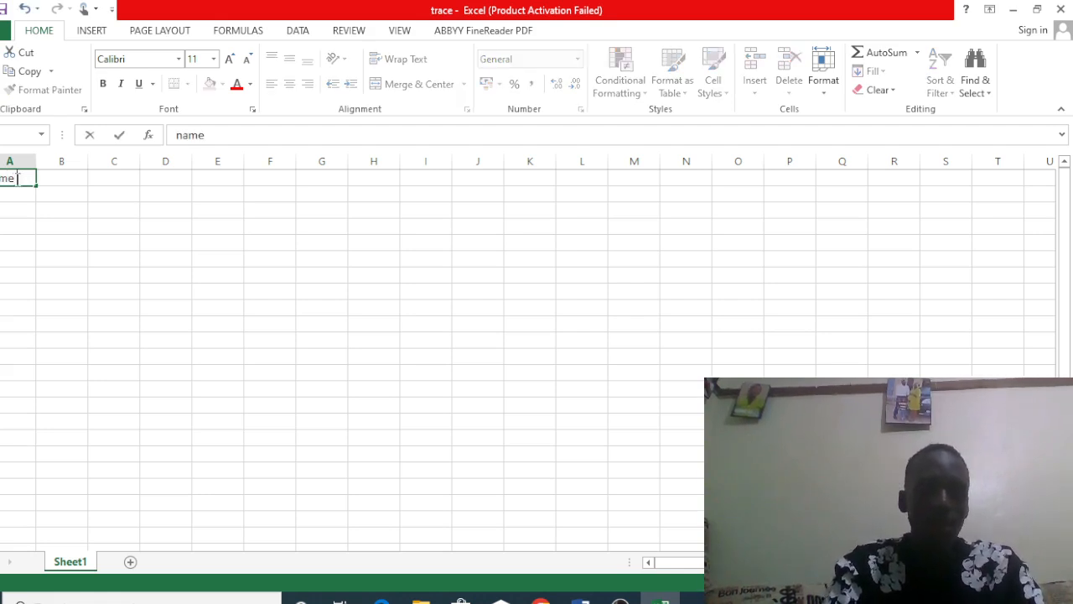
{"action": "left_click", "coordinate": [64, 177]}
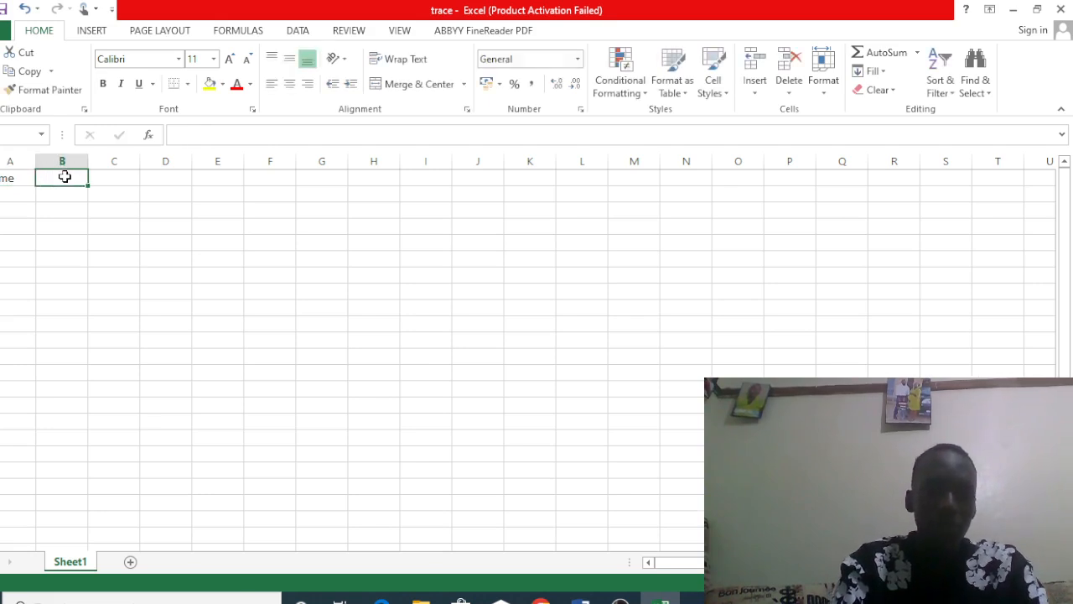
{"action": "type", "text": "age"}
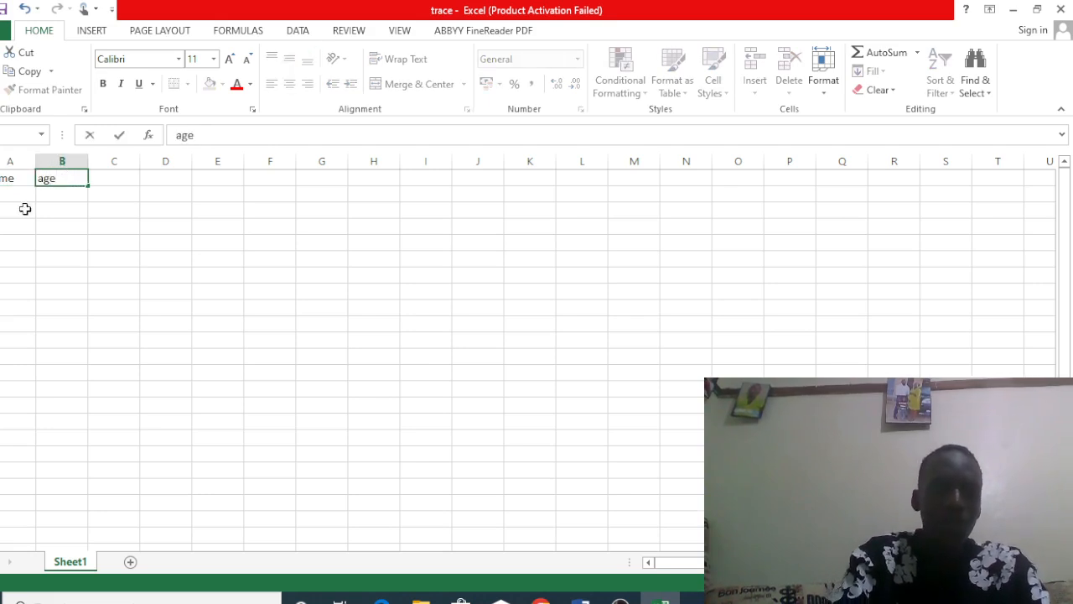
Step: Enter the three people's first names under the name heading in cells A2 to A4
{"action": "left_click", "coordinate": [17, 201]}
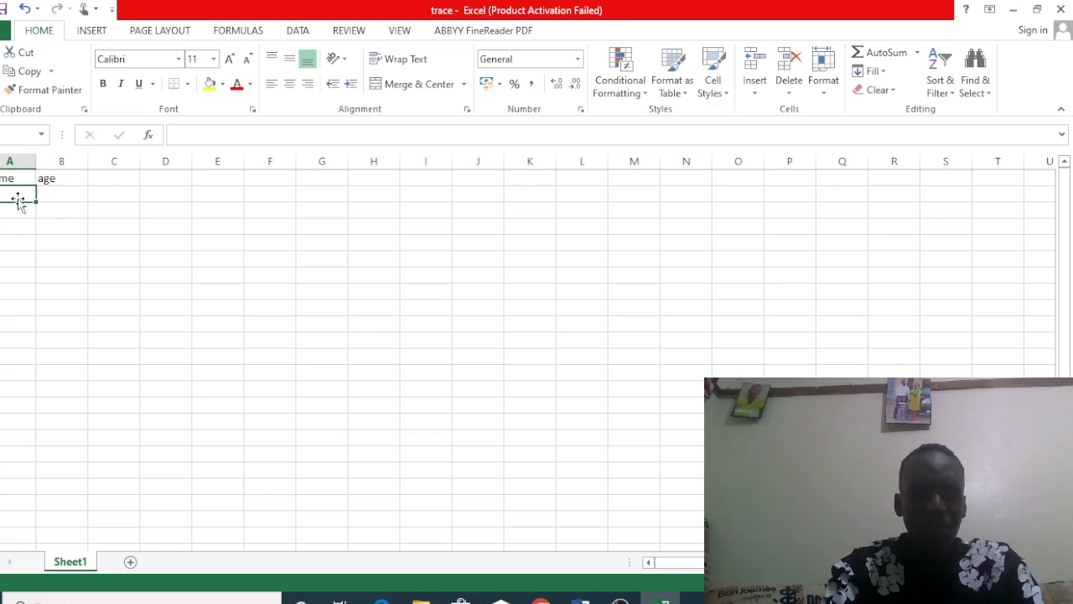
{"action": "type", "text": "dan"}
{"action": "left_click", "coordinate": [18, 212]}
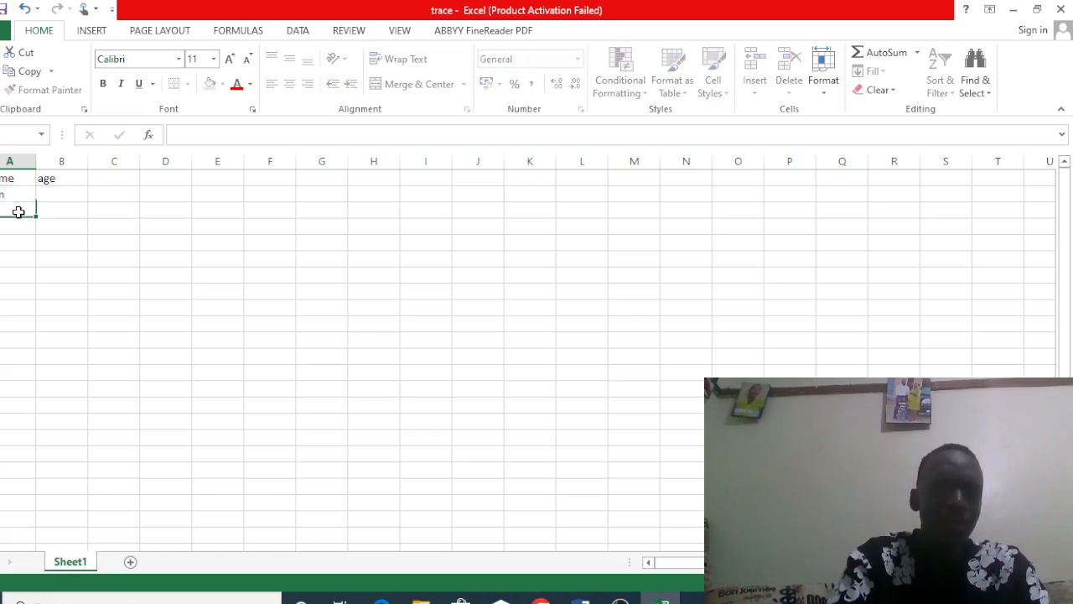
{"action": "type", "text": "sarah"}
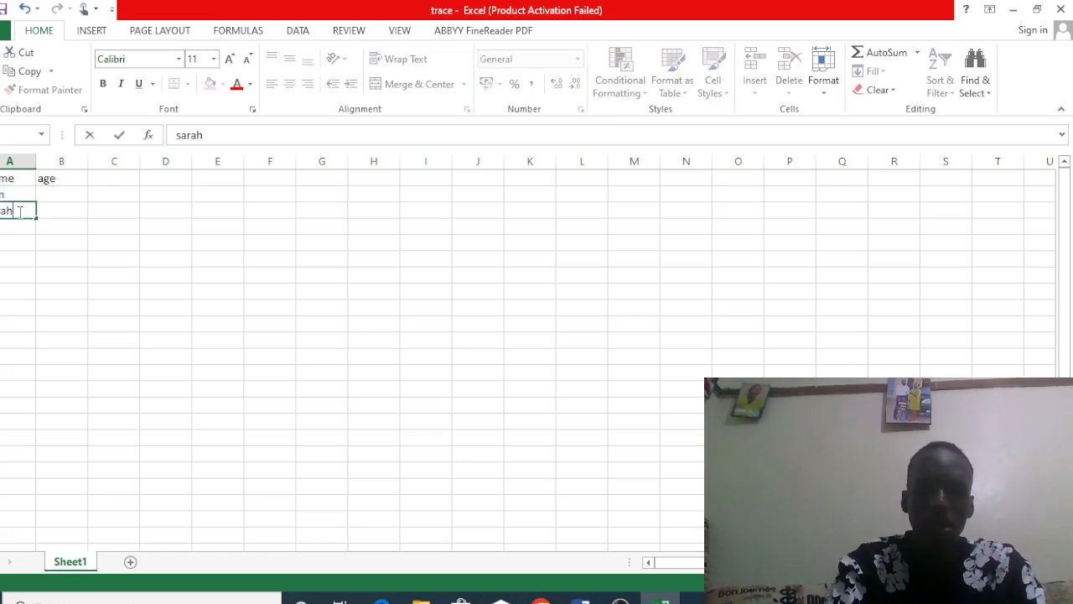
{"action": "left_click", "coordinate": [17, 227]}
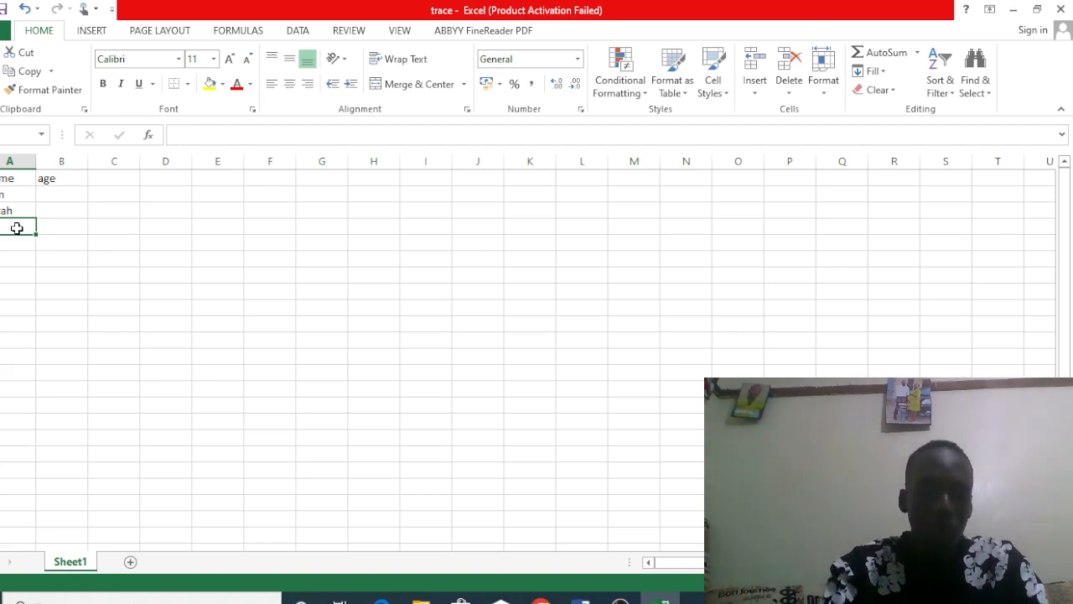
{"action": "type", "text": "dan"}
{"action": "key", "text": "BackSpace"}
{"action": "key", "text": "BackSpace"}
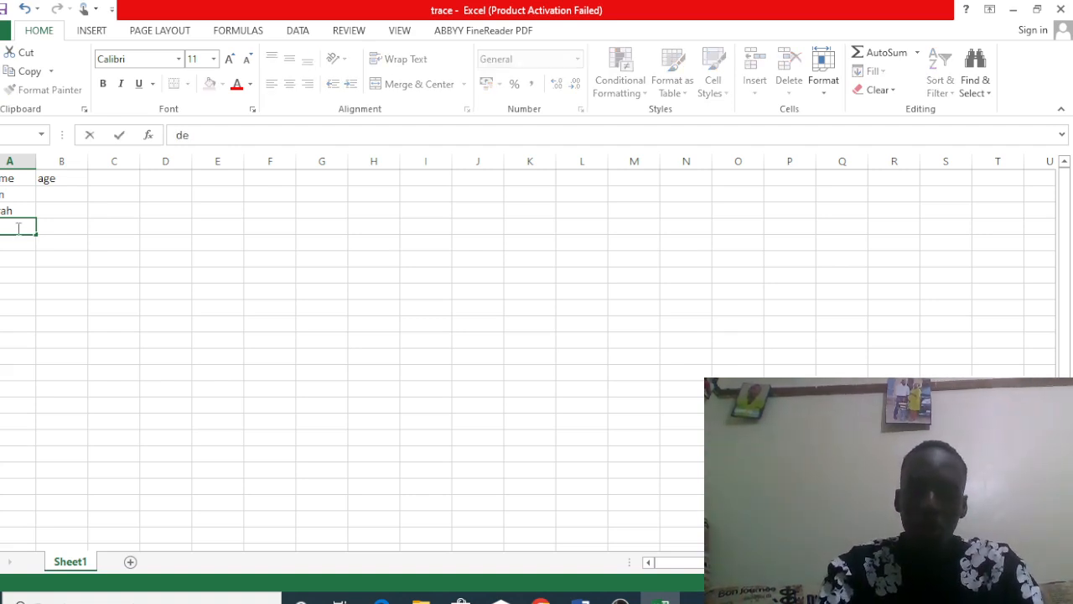
{"action": "type", "text": "enise"}
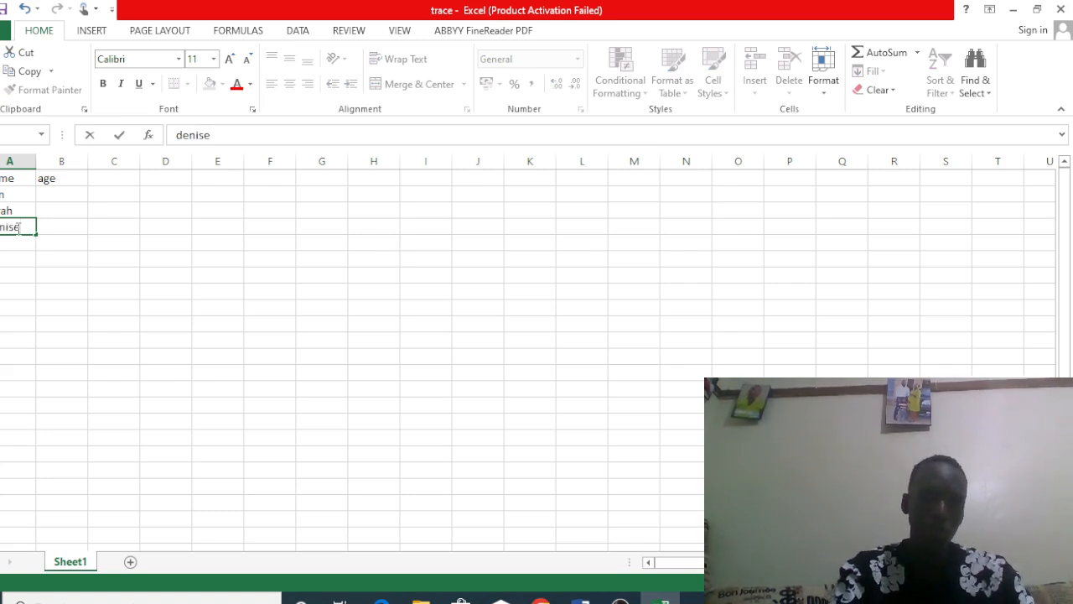
Step: Enter the ages 20, 19 and 21 under the age heading in cells B2 to B4
{"action": "left_click", "coordinate": [61, 194]}
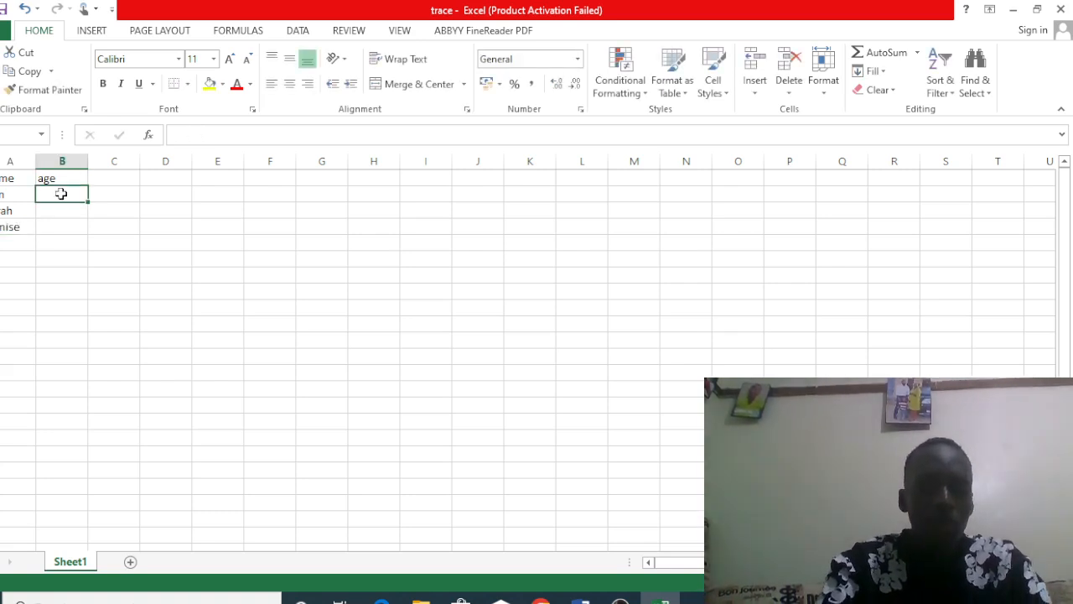
{"action": "type", "text": "20"}
{"action": "left_click", "coordinate": [63, 213]}
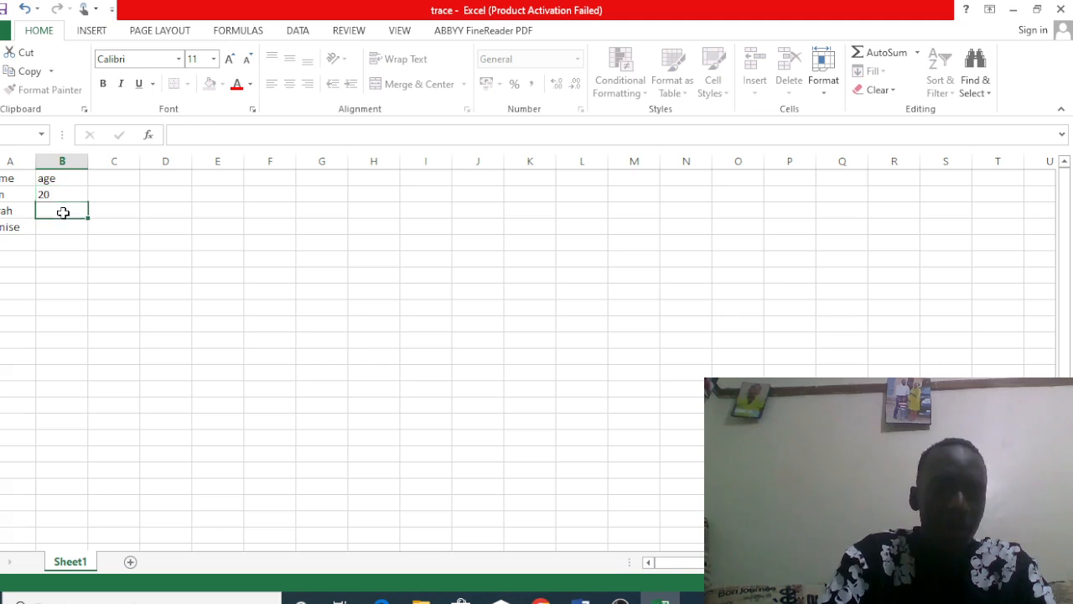
{"action": "type", "text": "19"}
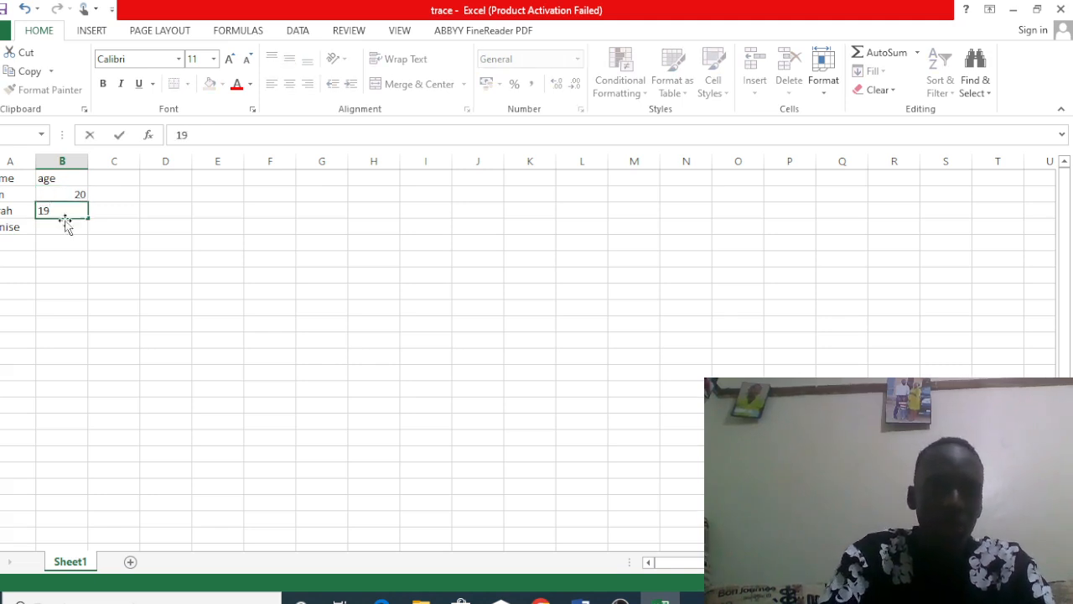
{"action": "left_click", "coordinate": [67, 234]}
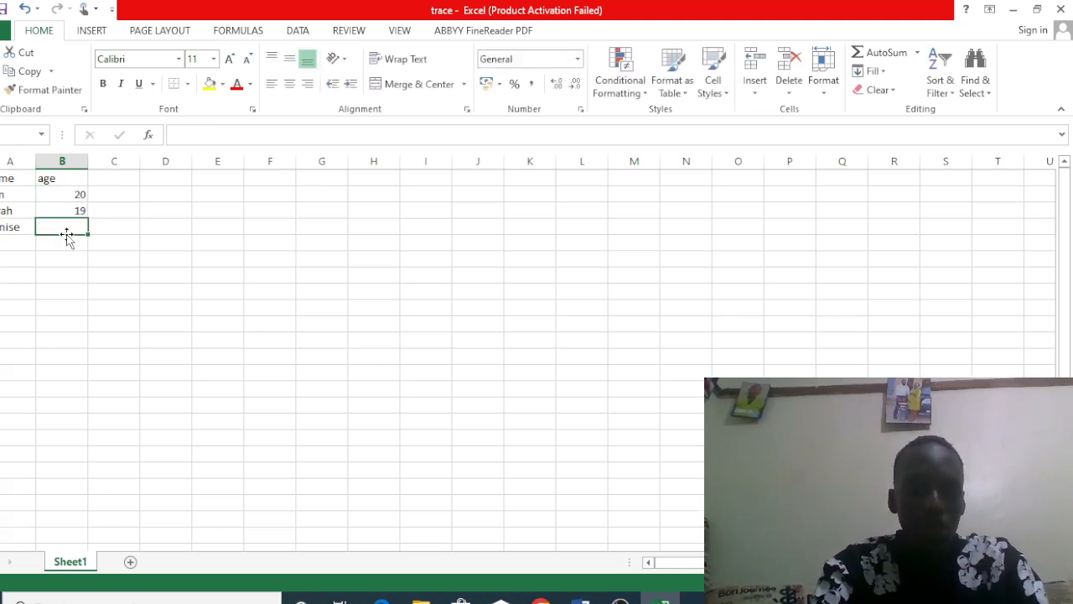
{"action": "type", "text": "21"}
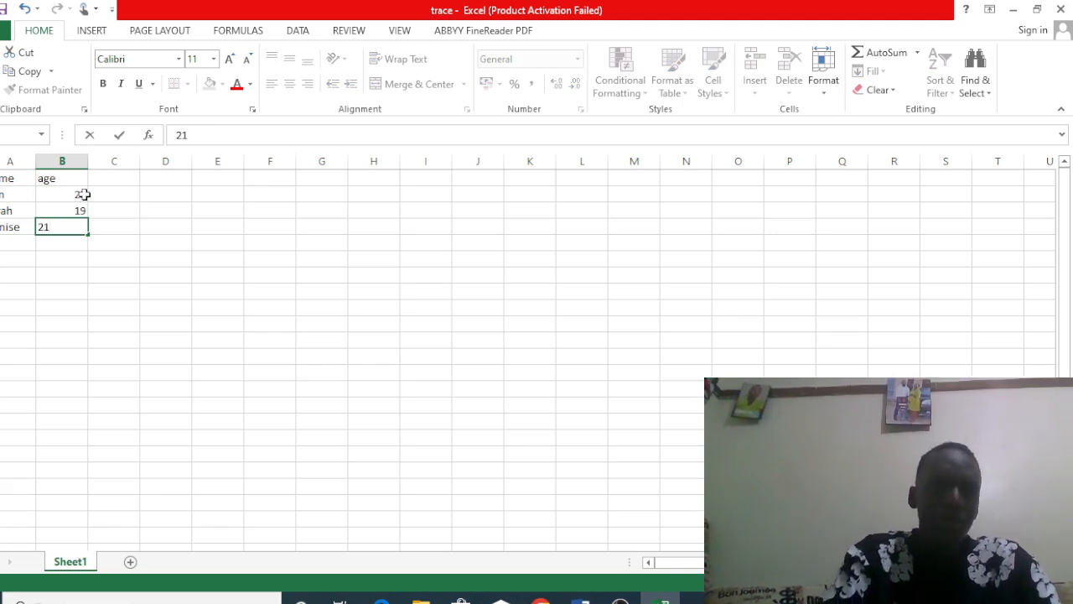
Step: Format the whole name and age table, A1:B4, as italic and bold
{"action": "left_click_drag", "start_coordinate": [9, 180], "coordinate": [79, 228]}
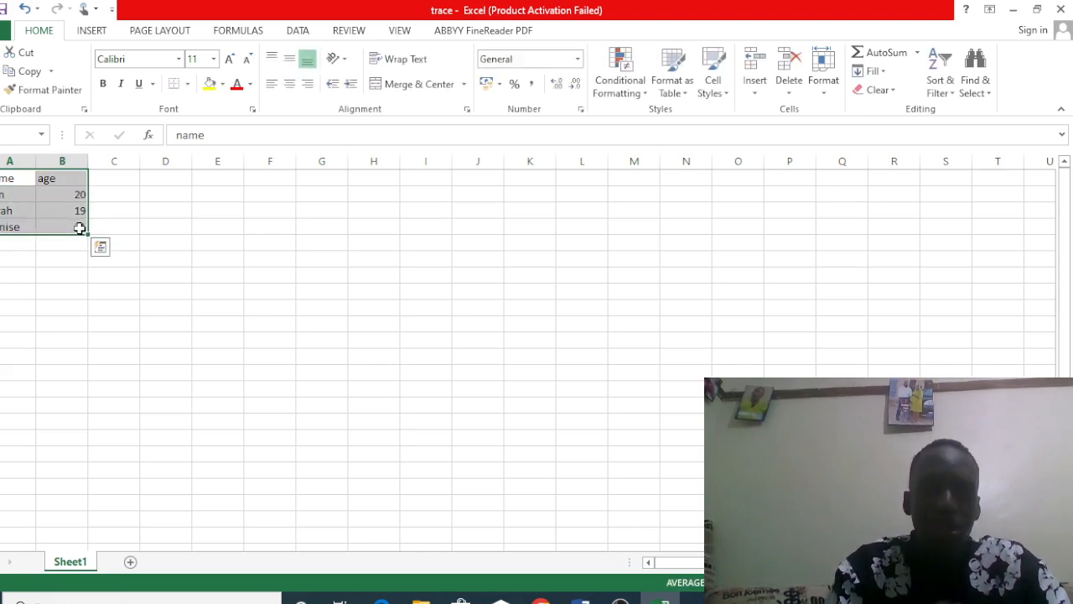
{"action": "left_click", "coordinate": [120, 85]}
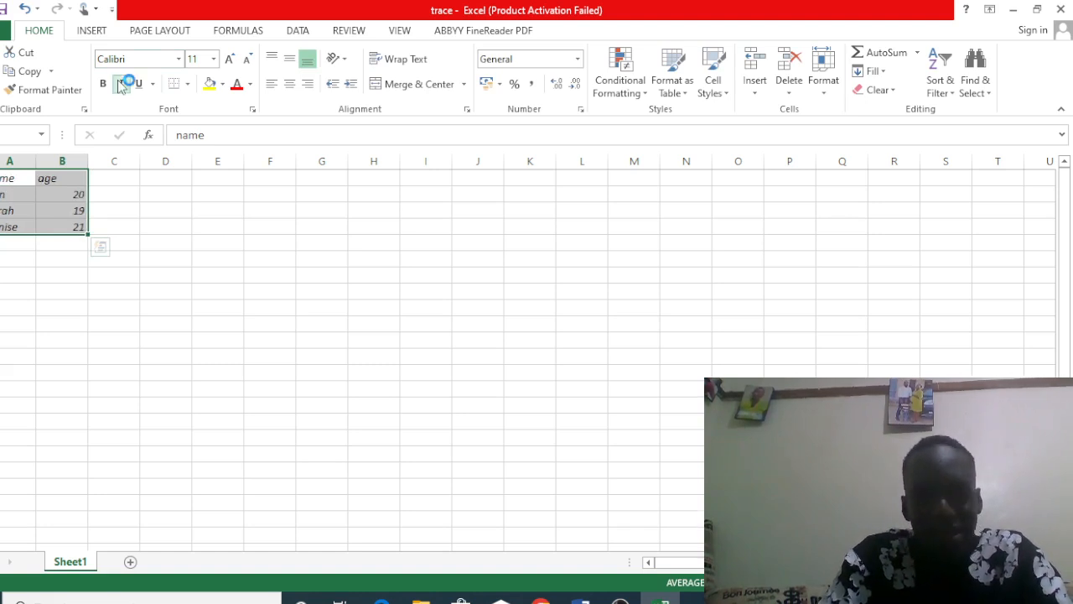
{"action": "left_click", "coordinate": [104, 84]}
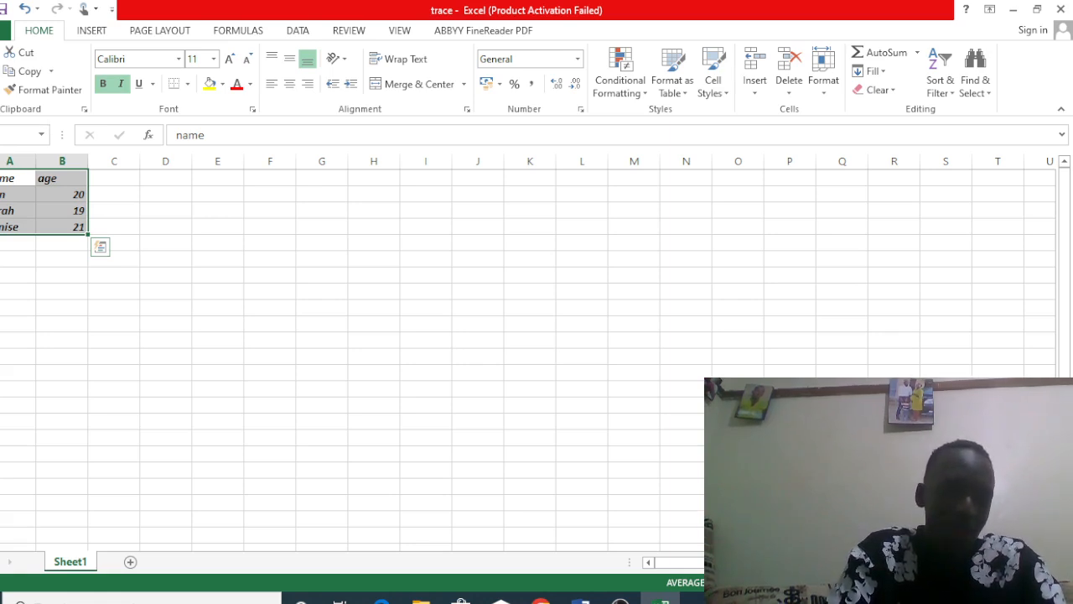
{"action": "left_click", "coordinate": [1, 195]}
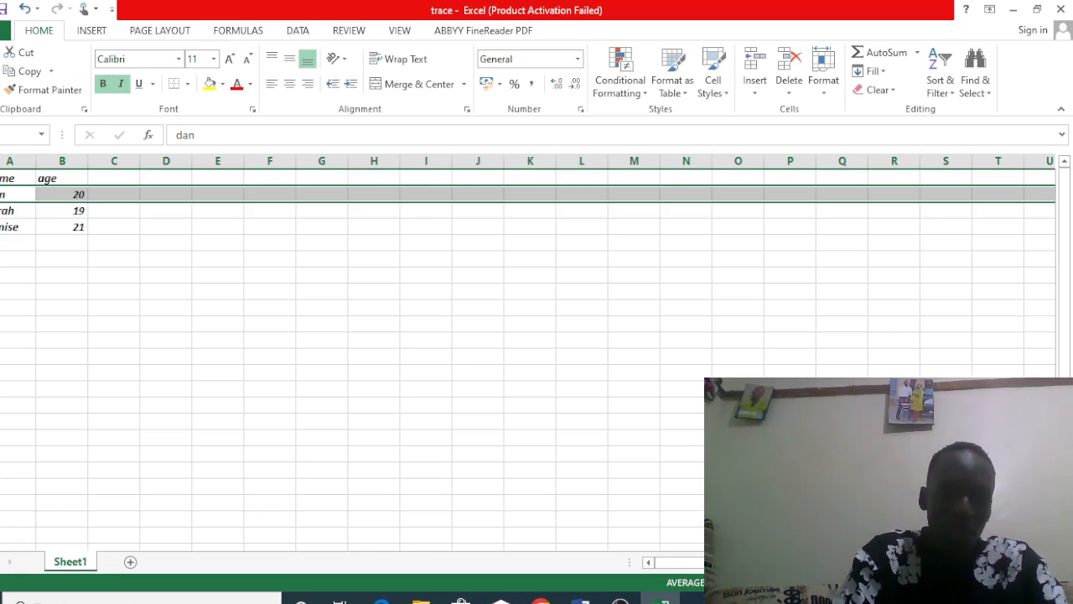
{"action": "right_click", "coordinate": [1, 194]}
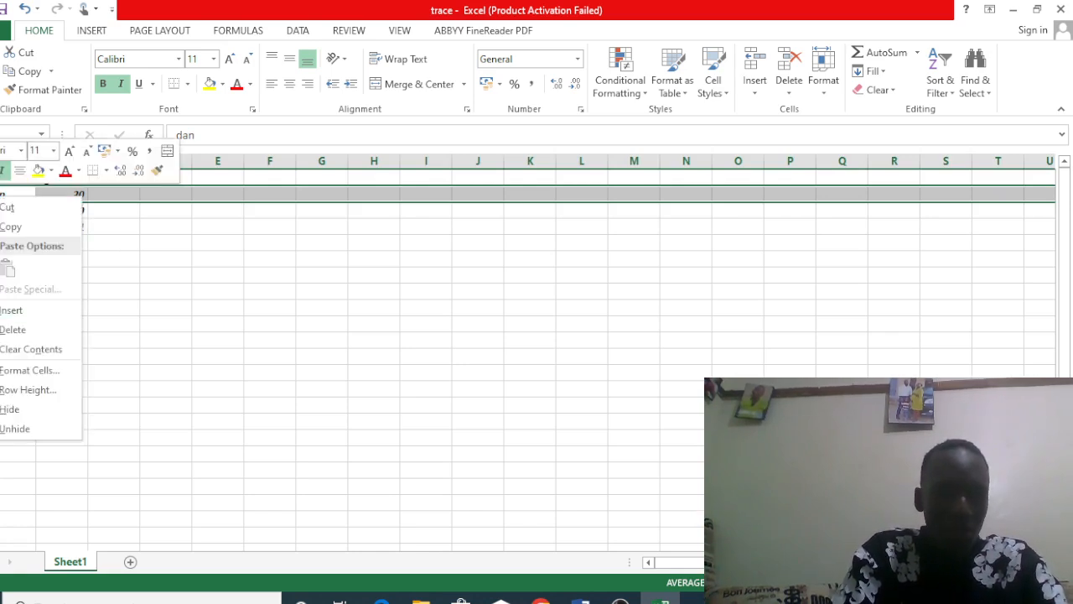
{"action": "left_click", "coordinate": [132, 269]}
{"action": "left_click_drag", "start_coordinate": [125, 202], "coordinate": [99, 232]}
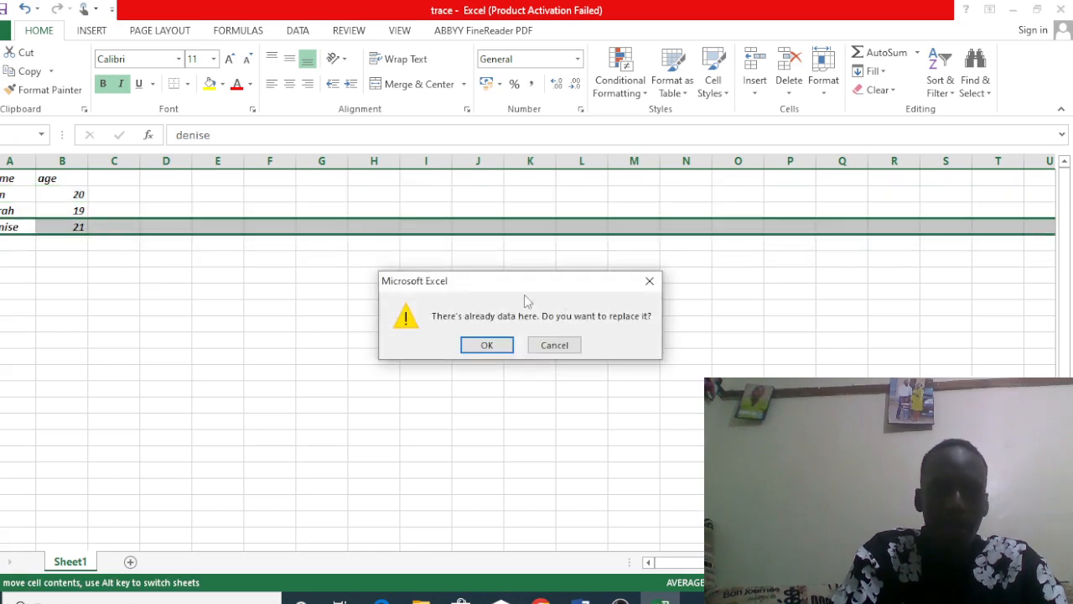
{"action": "left_click", "coordinate": [649, 281]}
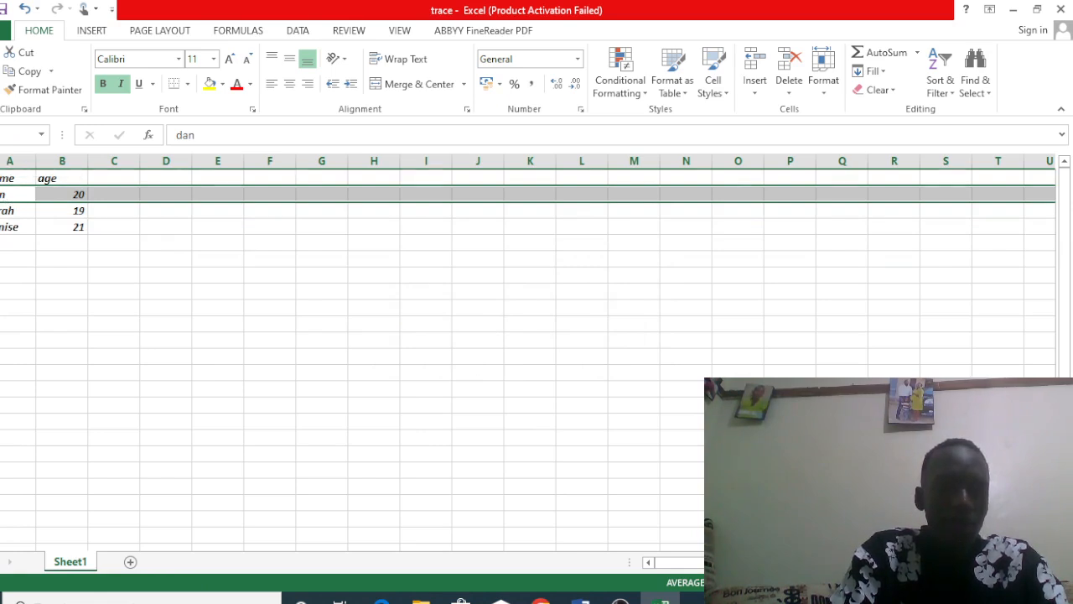
Step: Insert a blank row between the heading row and the first person's record
{"action": "right_click", "coordinate": [1, 195]}
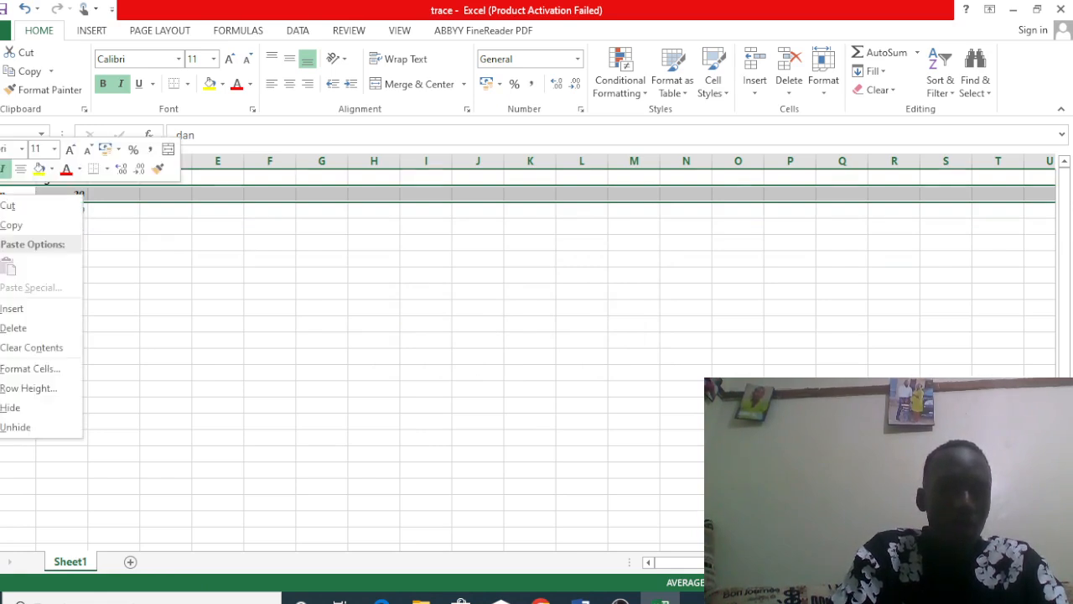
{"action": "left_click", "coordinate": [35, 315]}
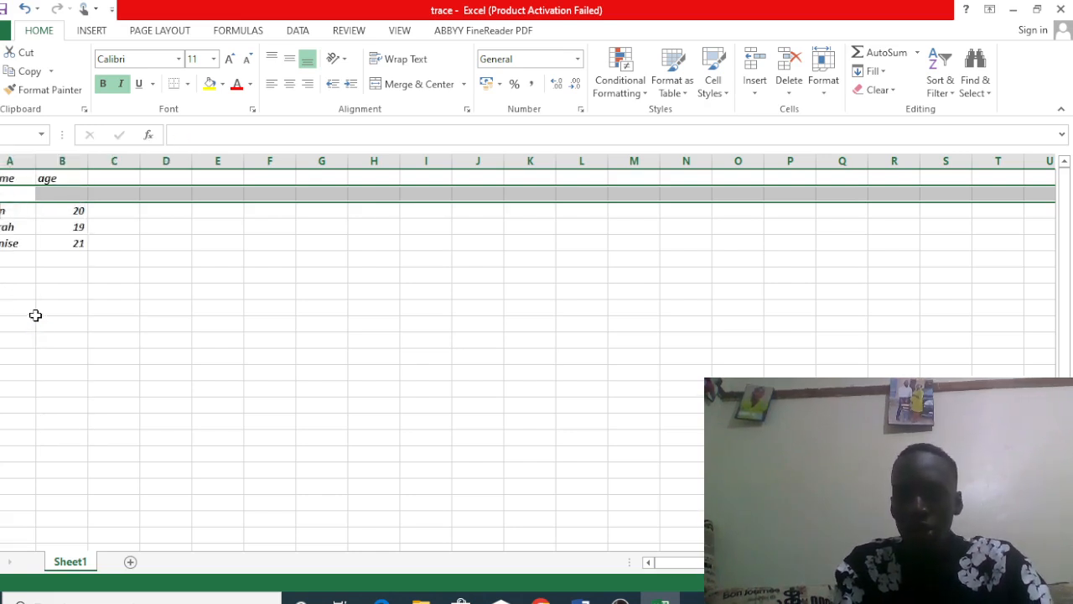
Step: Insert a new column before the age column and enter the heading class in B1
{"action": "right_click", "coordinate": [55, 160]}
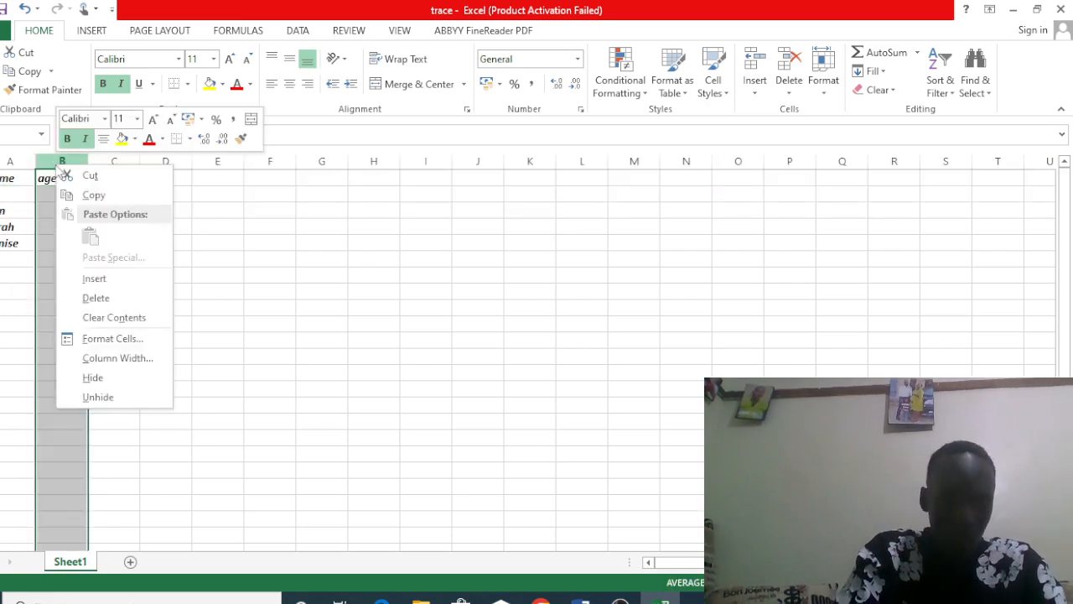
{"action": "left_click", "coordinate": [91, 280]}
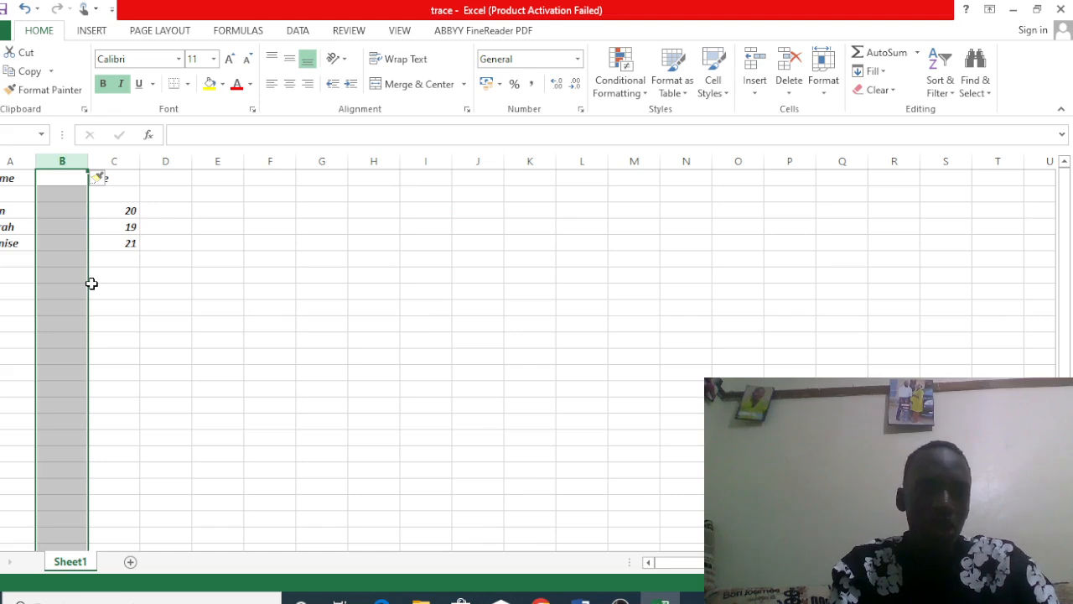
{"action": "left_click", "coordinate": [59, 179]}
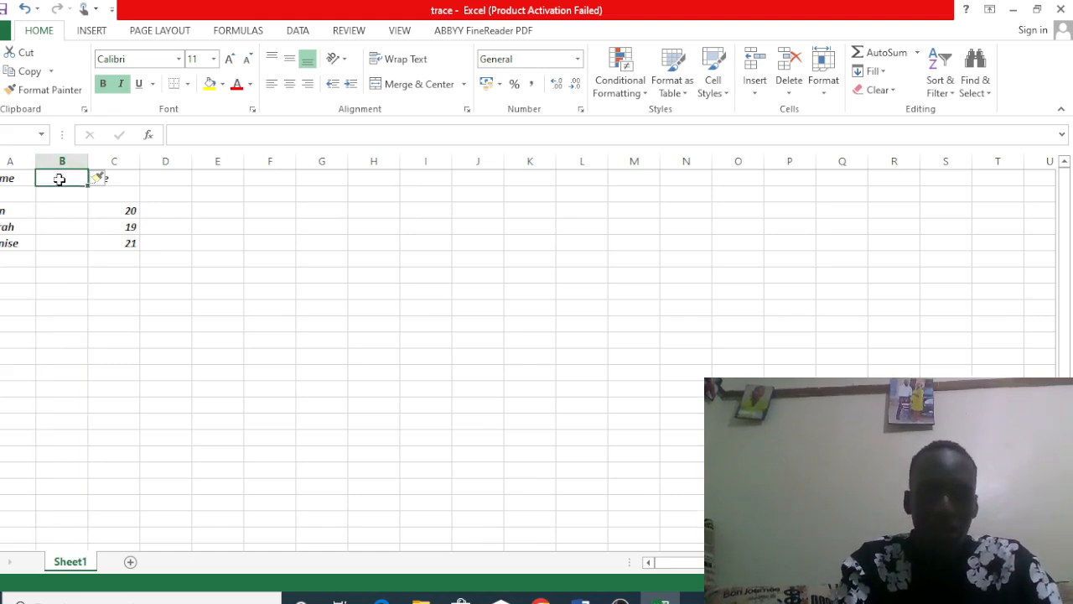
{"action": "type", "text": "class"}
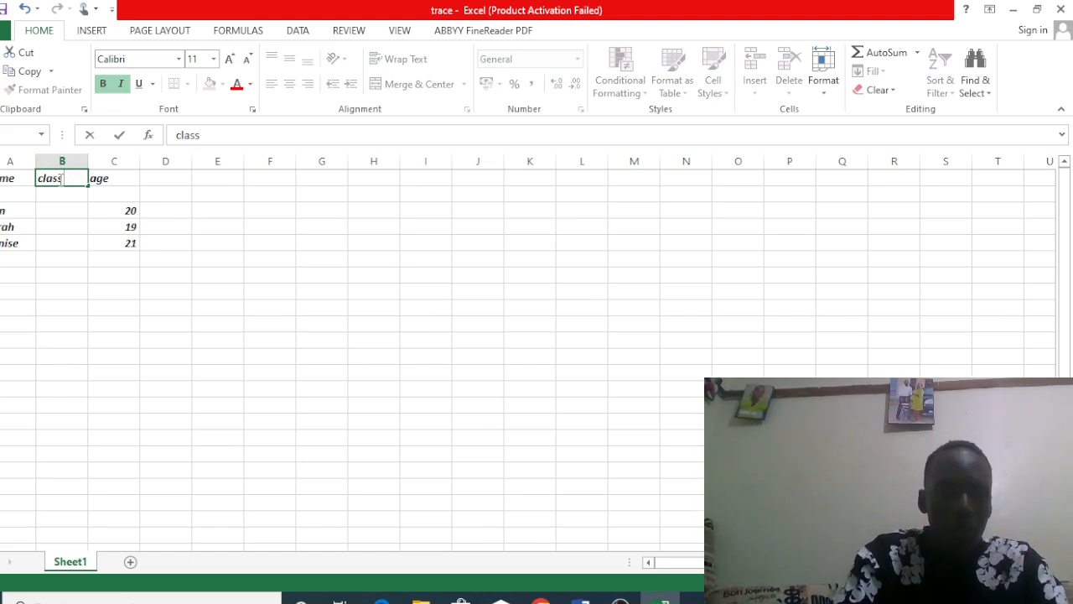
Step: Fill the blank row under the headings with another person's first name in A2 and the class p5 in B2
{"action": "left_click", "coordinate": [5, 194]}
{"action": "type", "text": "nie"}
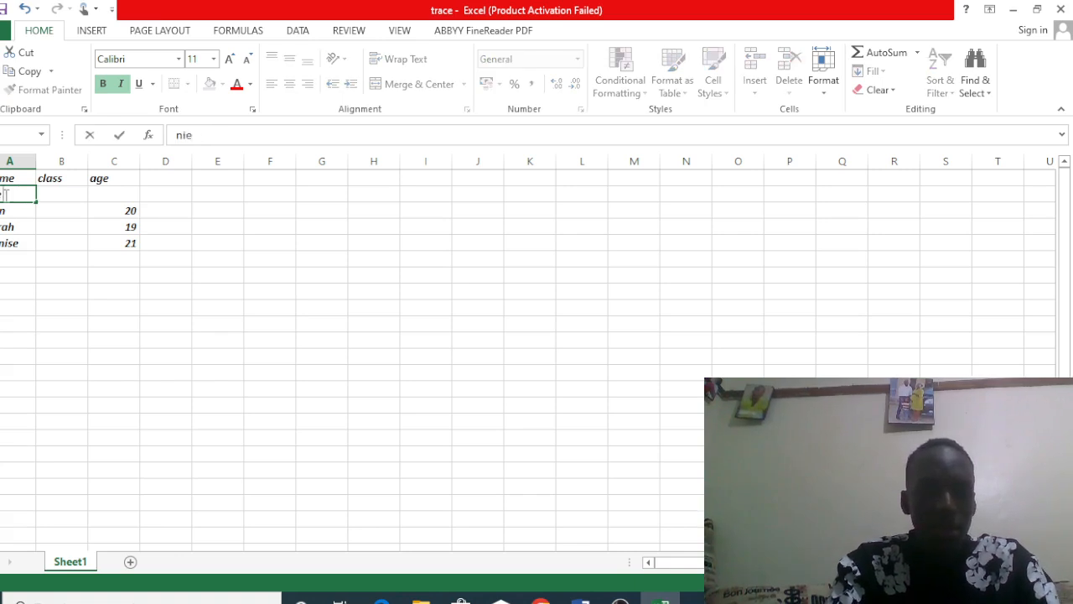
{"action": "type", "text": "ce"}
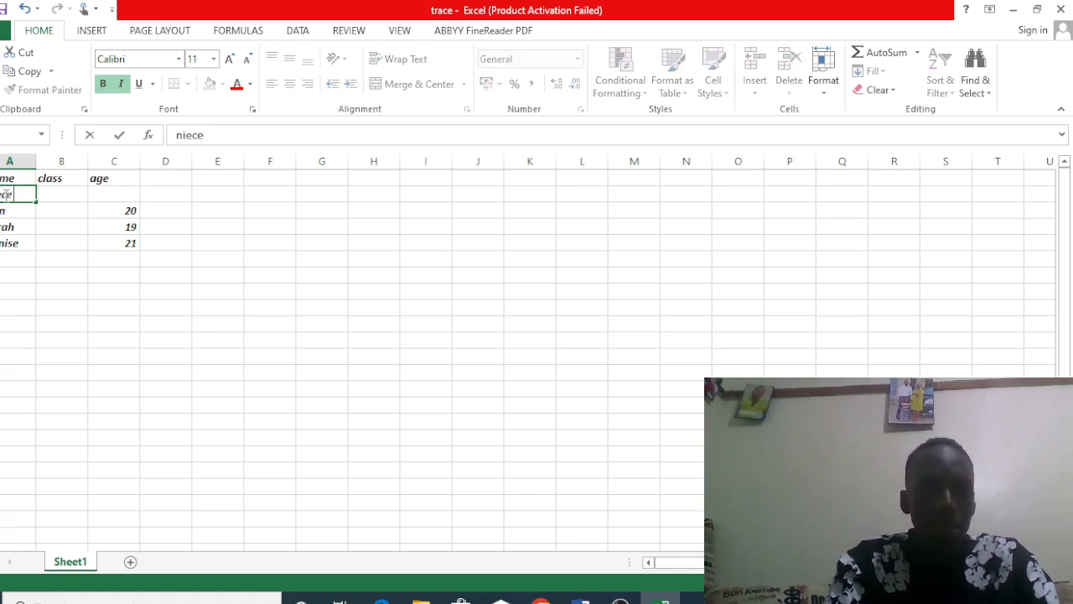
{"action": "left_click", "coordinate": [57, 199]}
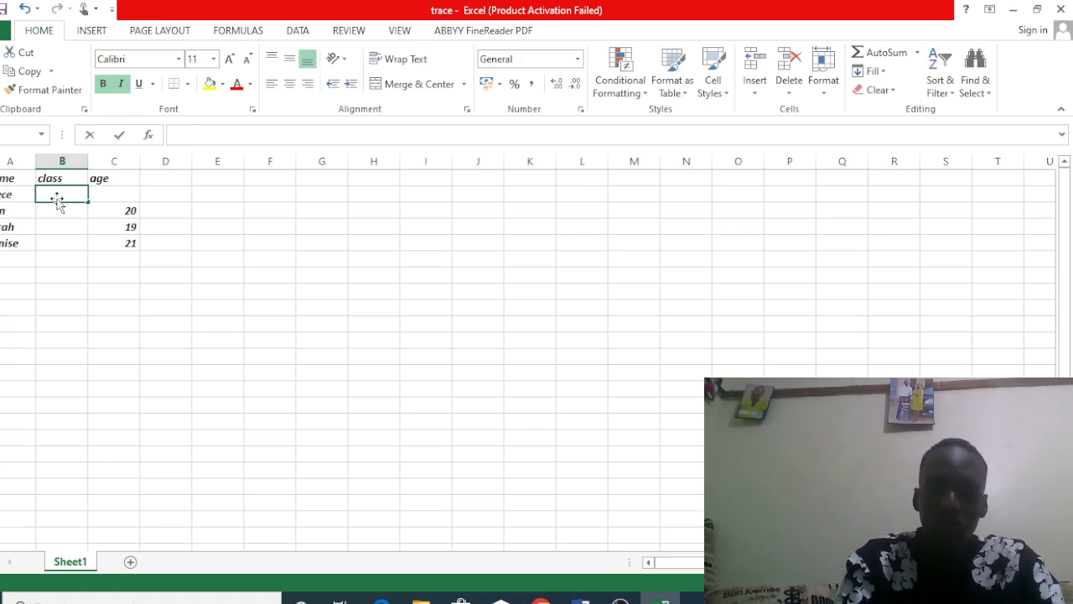
{"action": "type", "text": "p5"}
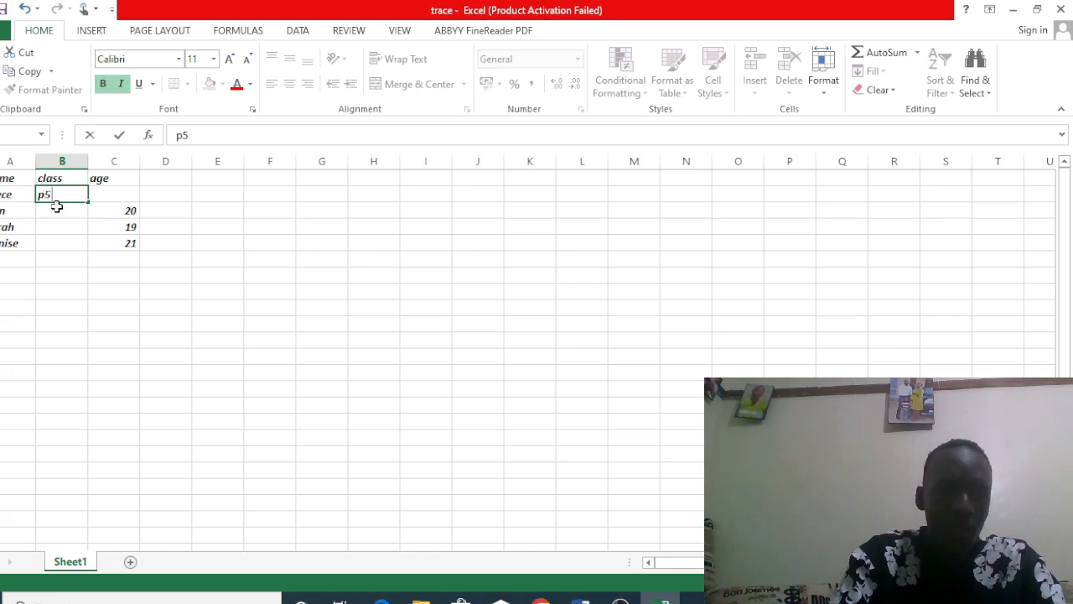
{"action": "left_click", "coordinate": [58, 209]}
{"action": "type", "text": "76"}
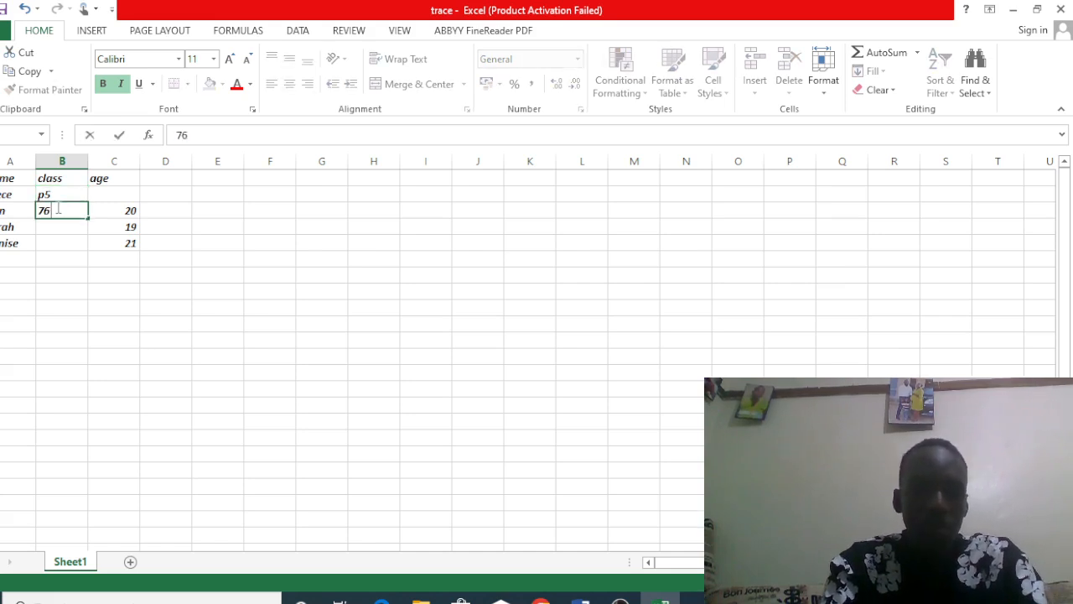
{"action": "key", "text": "BackSpace"}
{"action": "key", "text": "BackSpace"}
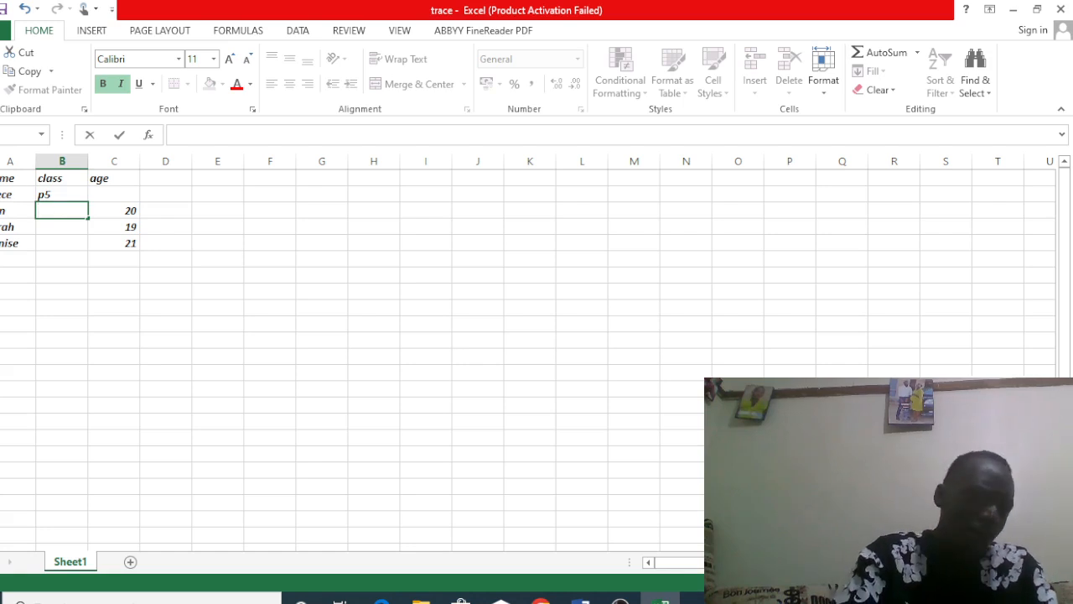
{"action": "key", "text": "Escape"}
Step: Save the changes to the trace workbook under its existing name
{"action": "left_click", "coordinate": [3, 30]}
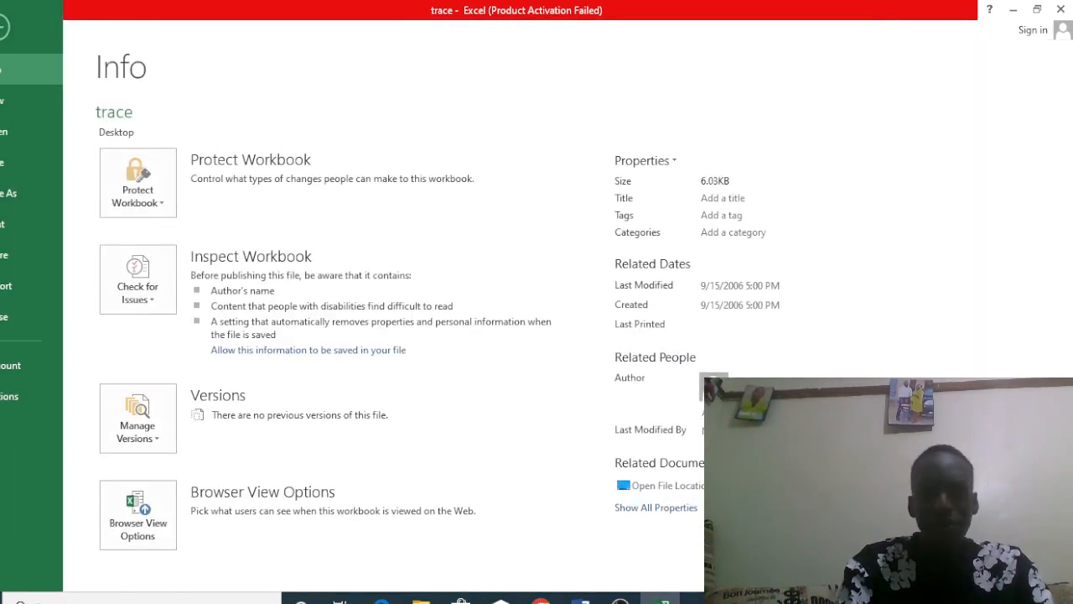
{"action": "left_click", "coordinate": [26, 192]}
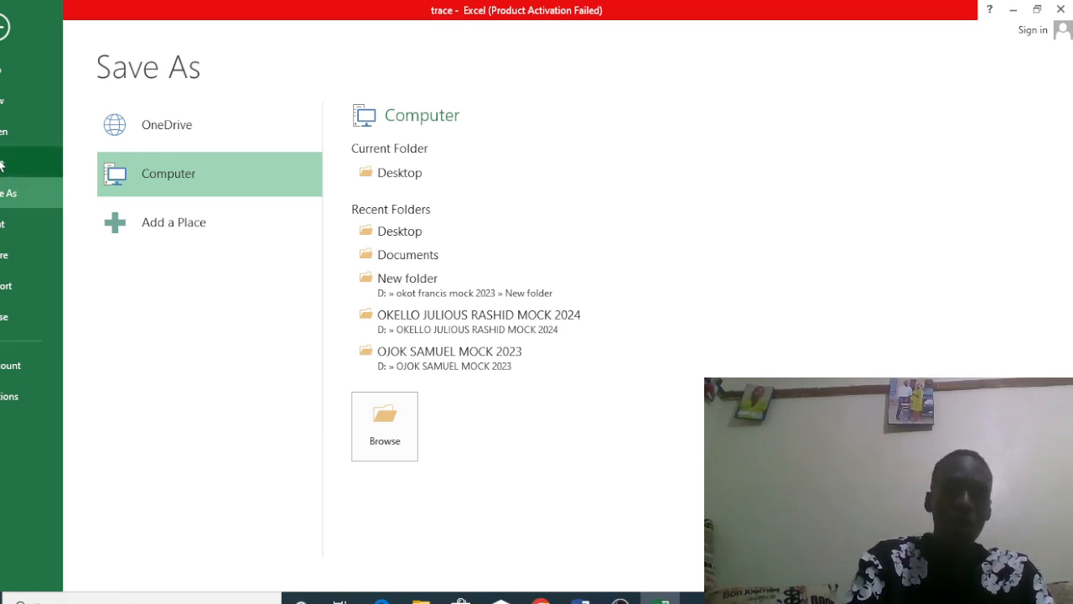
{"action": "left_click", "coordinate": [2, 165]}
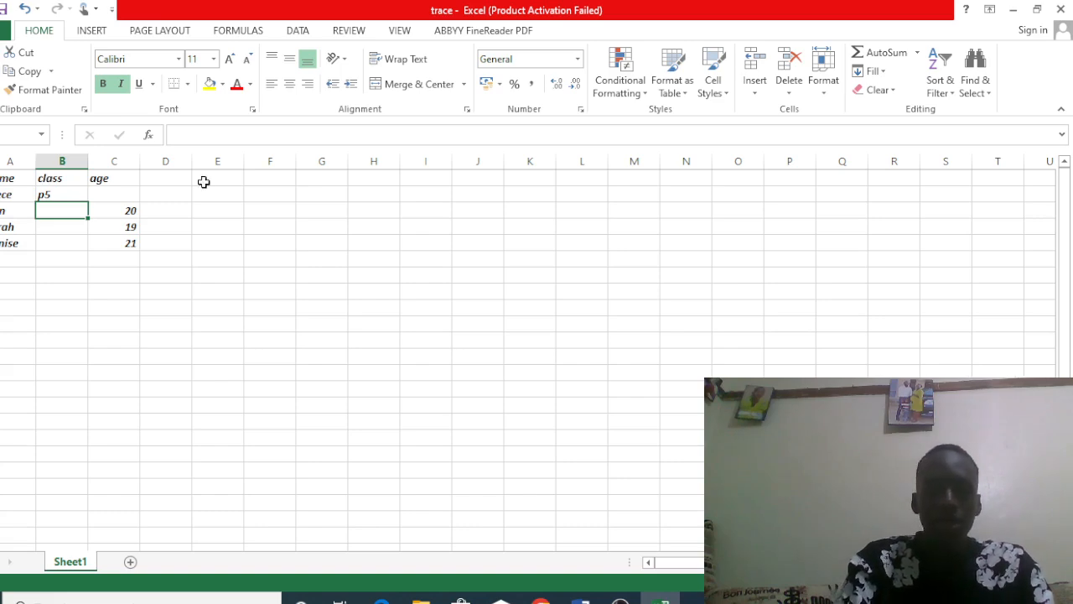
{"action": "left_click", "coordinate": [620, 601]}
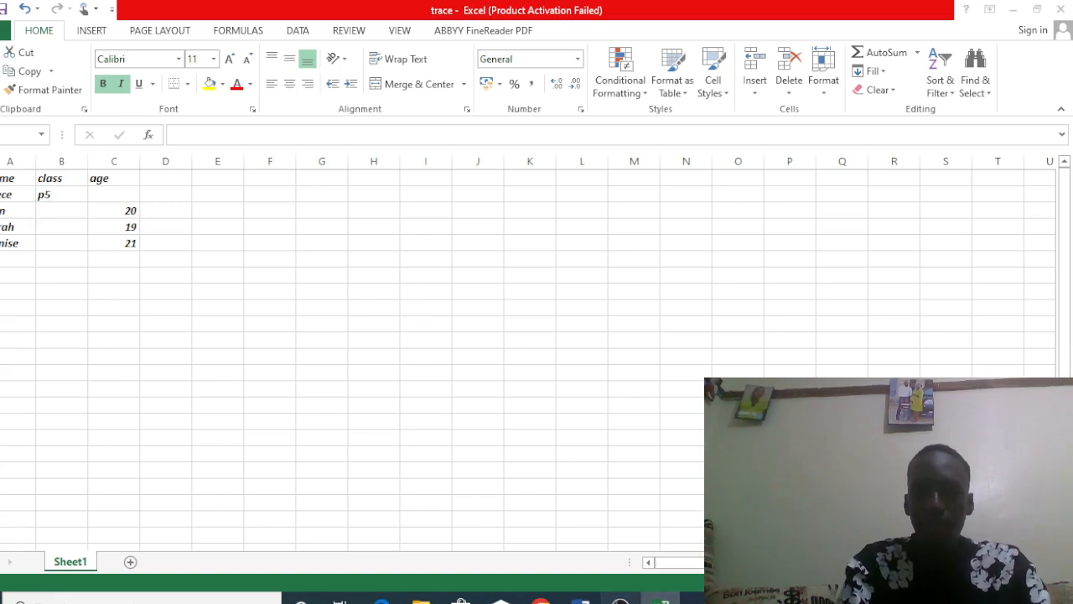